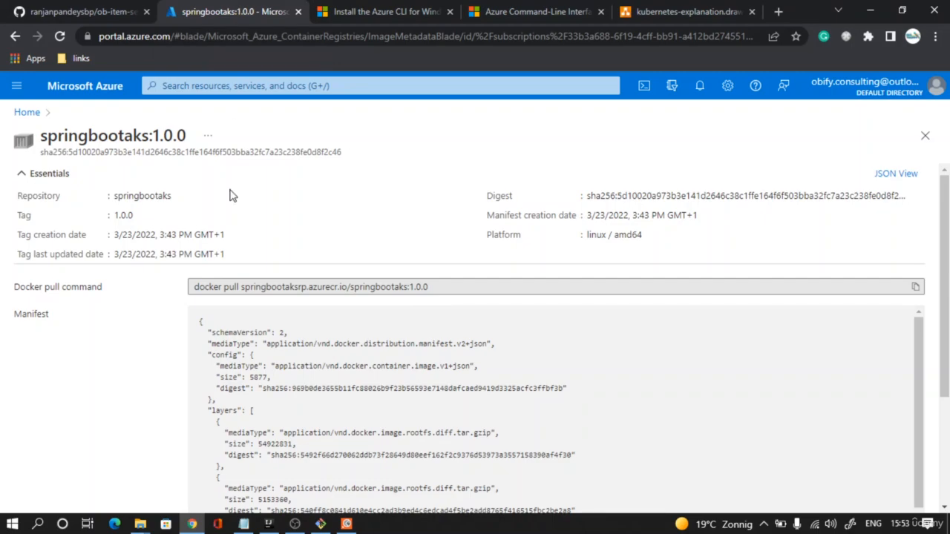
# Step: Find Kubernetes services in the Azure portal and start creating a new Kubernetes cluster
pyautogui.click(213, 90)
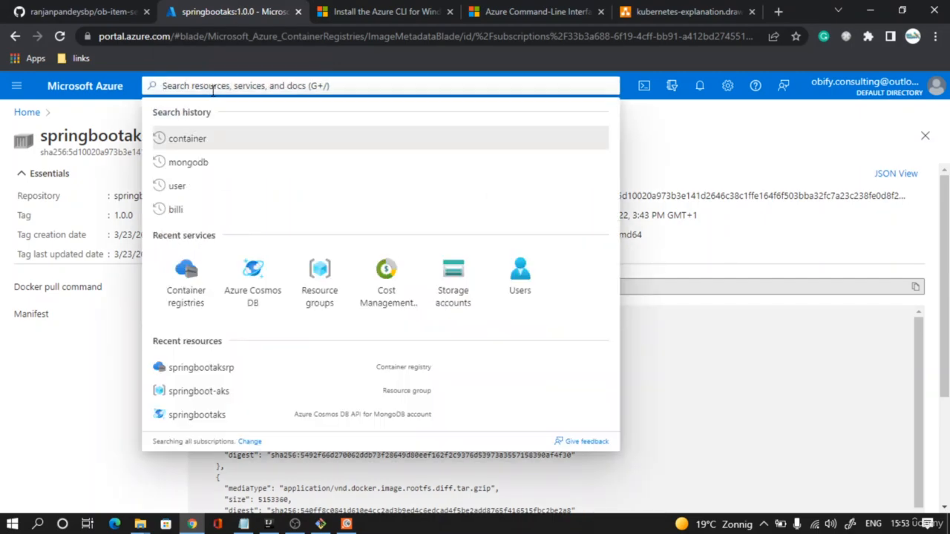
pyautogui.write('kubernetes')
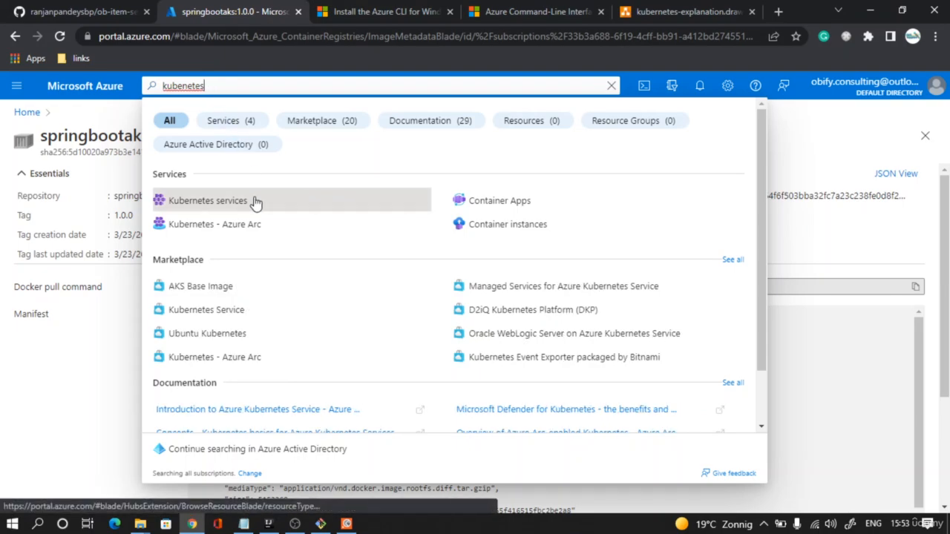
pyautogui.click(231, 205)
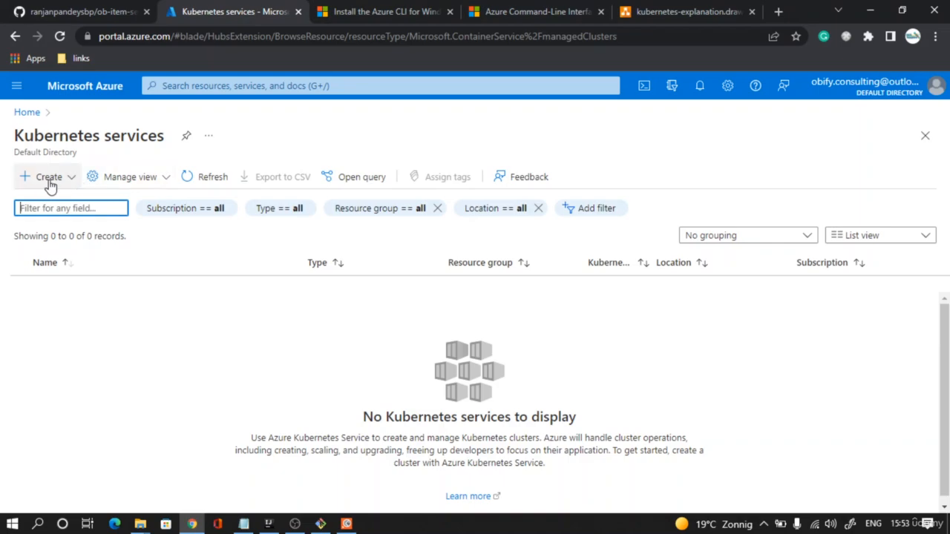
pyautogui.click(49, 182)
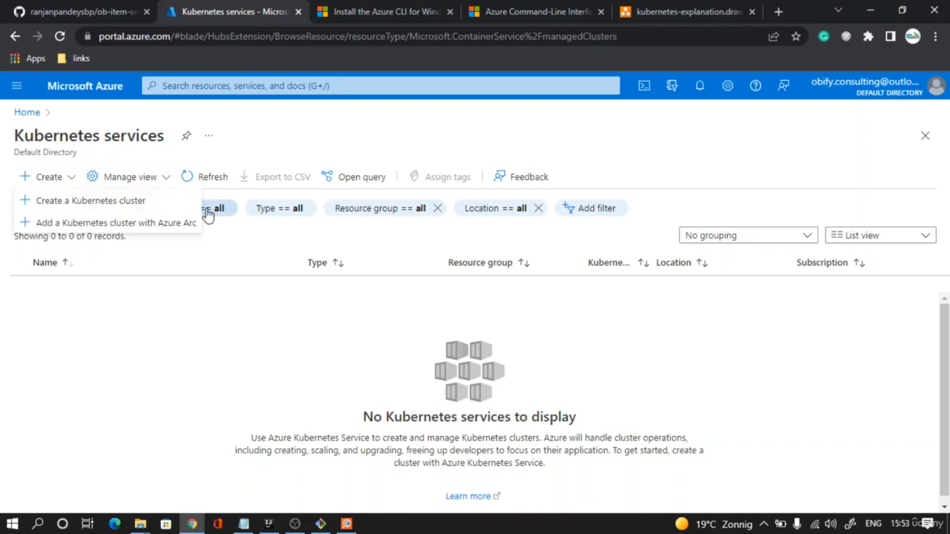
pyautogui.click(136, 205)
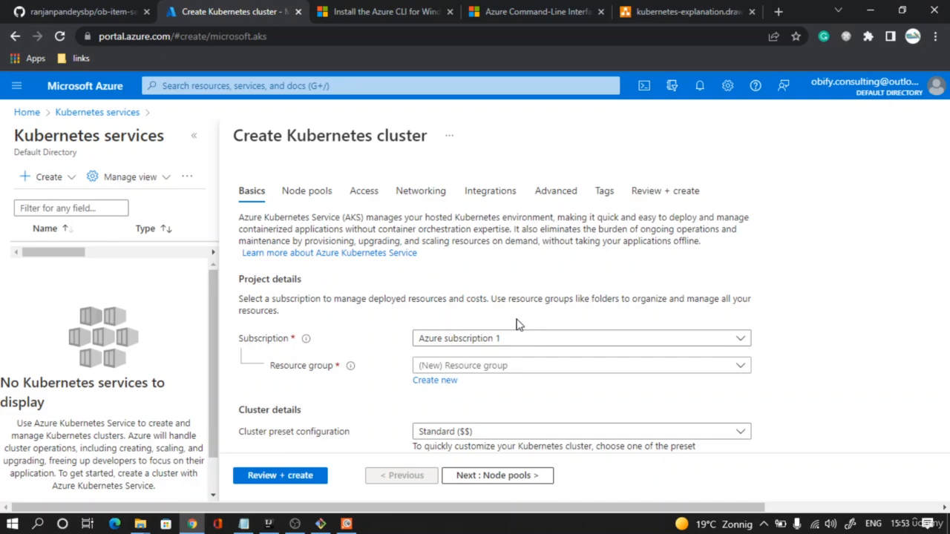
# Step: Choose the springboot-aks resource group and name the Kubernetes cluster sprinbootakscluster
pyautogui.click(519, 370)
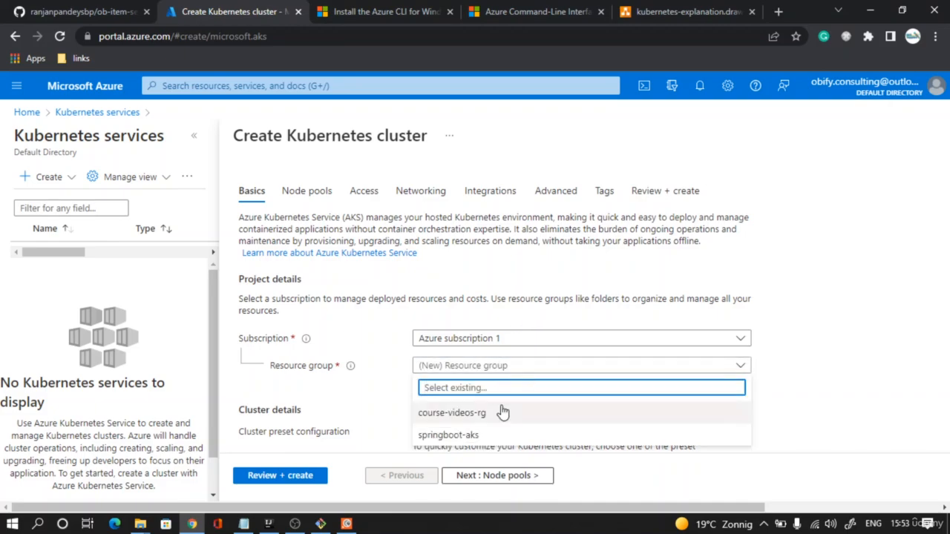
pyautogui.click(496, 439)
pyautogui.scroll(-3, 815, 299)
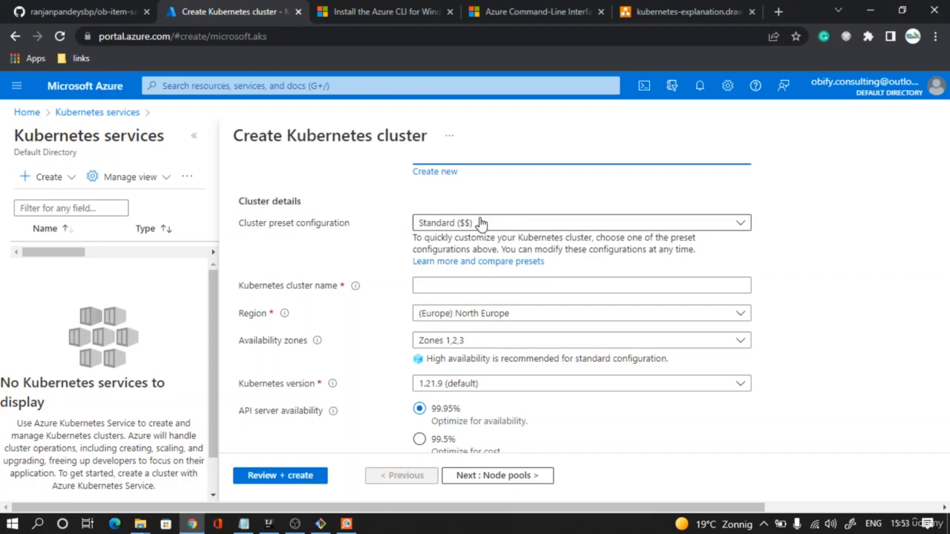
pyautogui.click(474, 285)
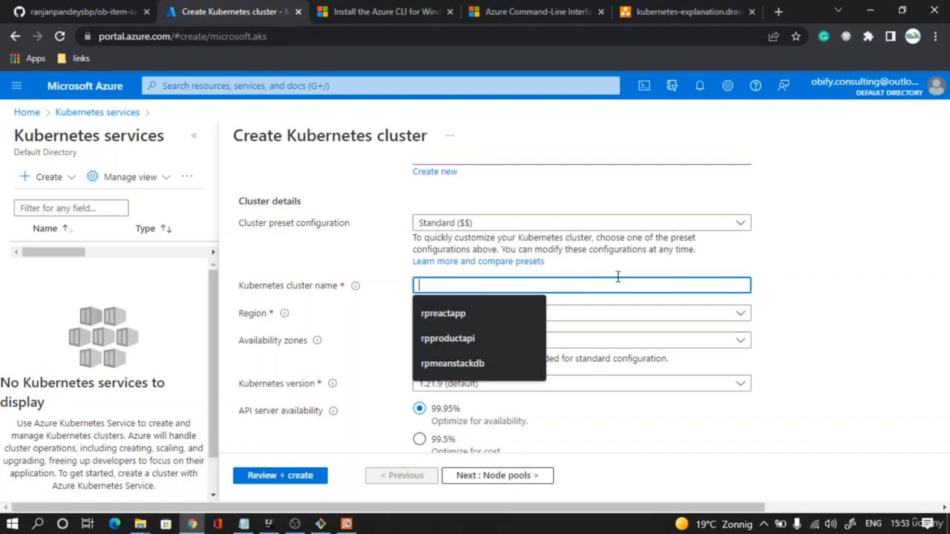
pyautogui.write('sprin')
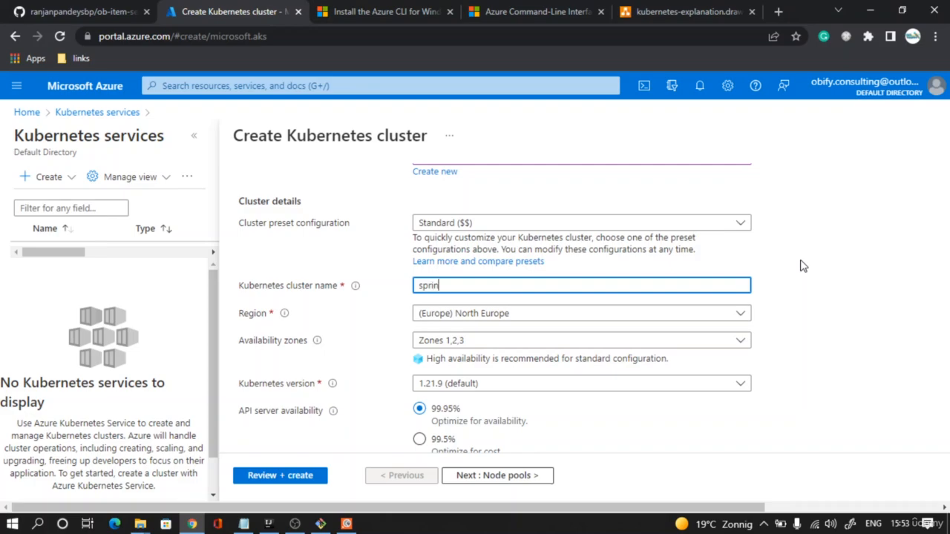
pyautogui.write('bootakscluster')
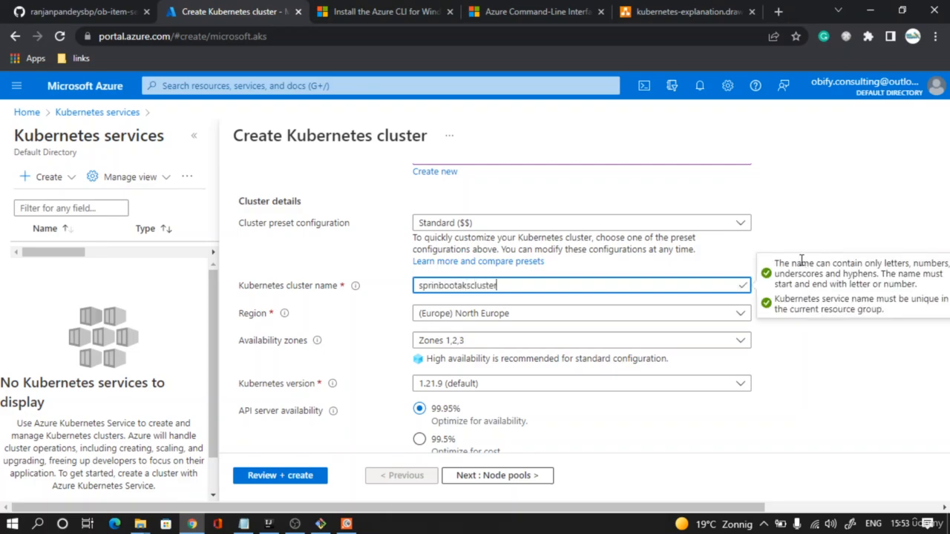
pyautogui.click(878, 200)
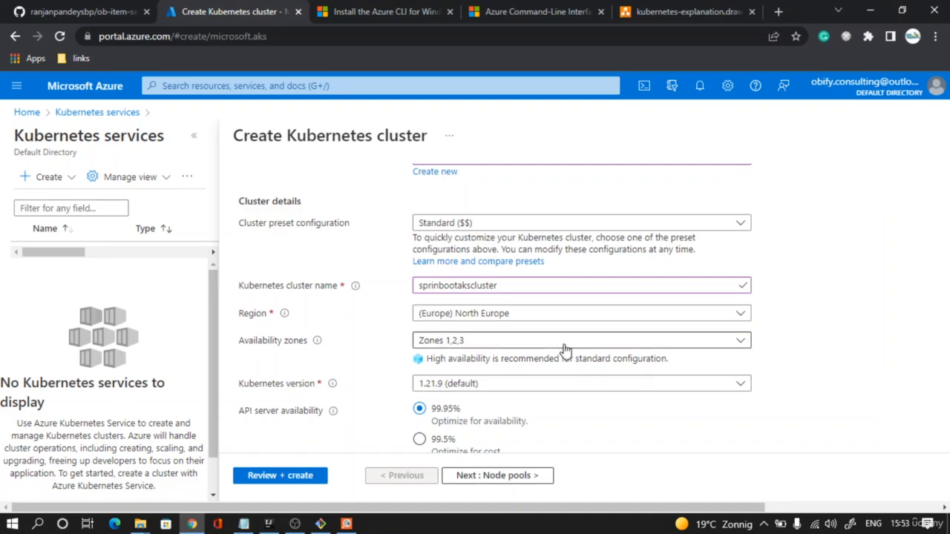
# Step: Set the cluster's API server availability to 99.5% and check the API server in the Kubernetes architecture diagram
pyautogui.scroll(-1, 564, 349)
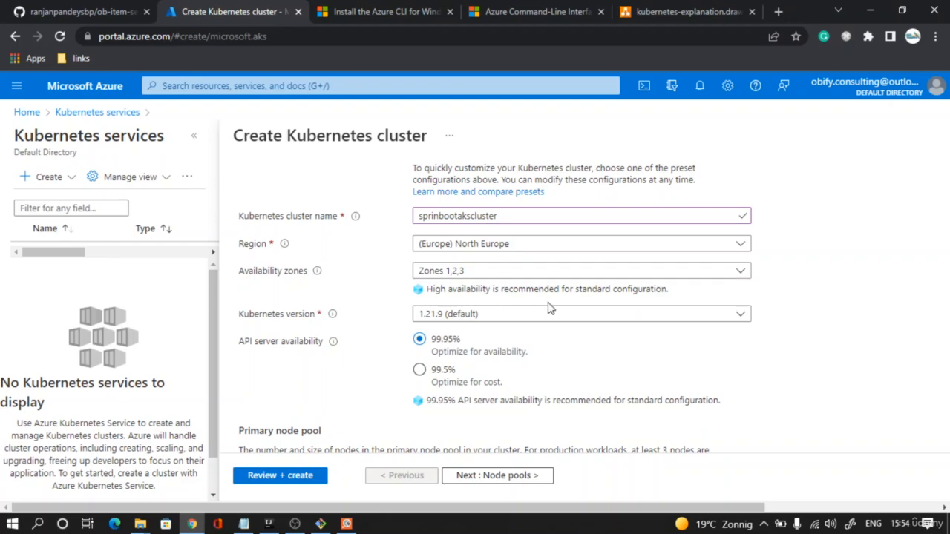
pyautogui.scroll(-2, 550, 308)
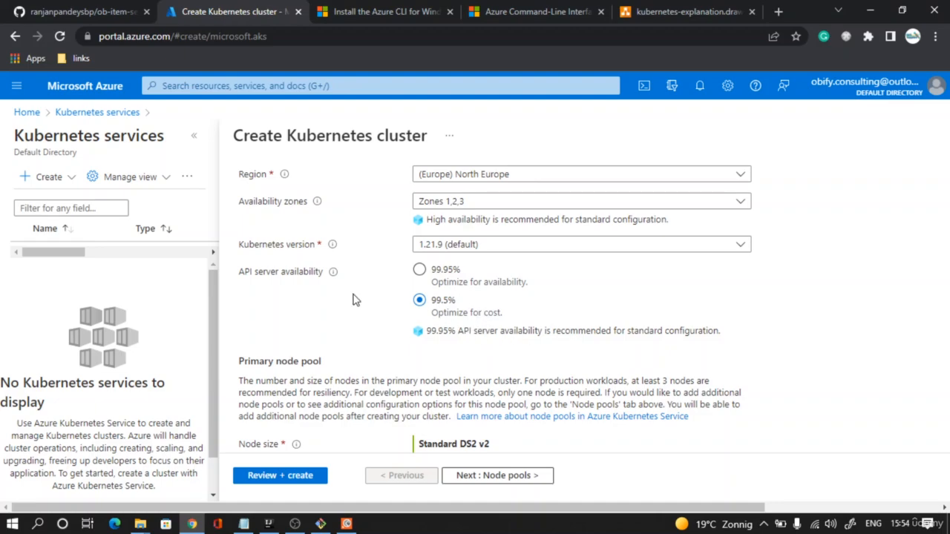
pyautogui.click(716, 9)
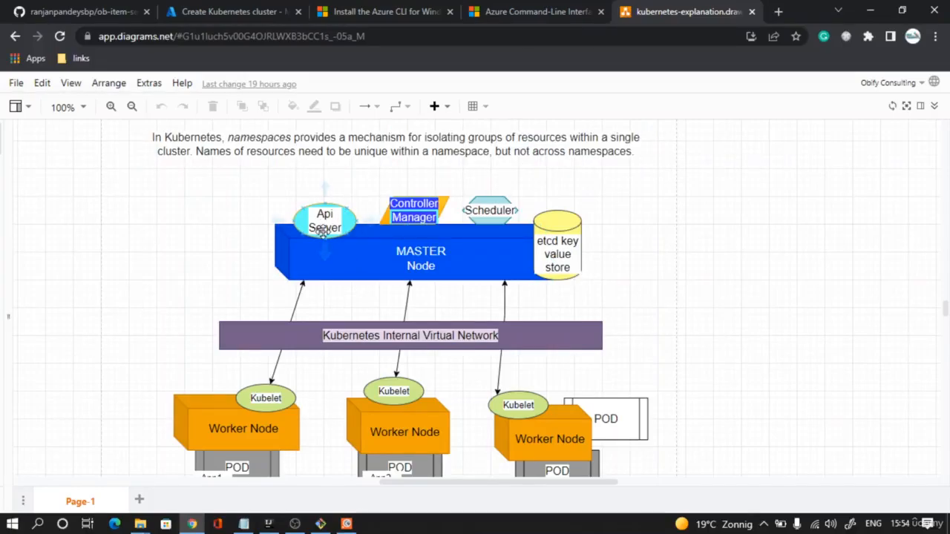
pyautogui.scroll(2, 324, 232)
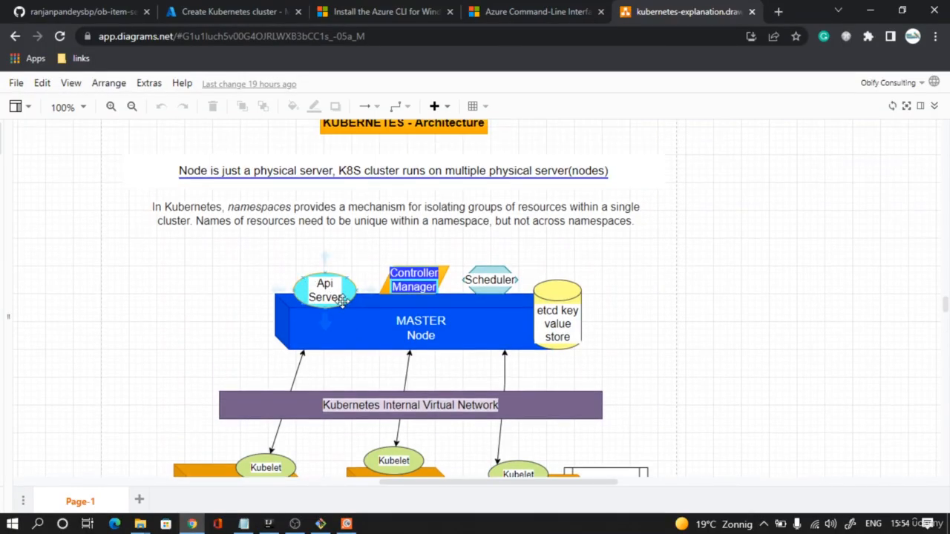
pyautogui.scroll(-3, 346, 282)
pyautogui.scroll(2, 360, 249)
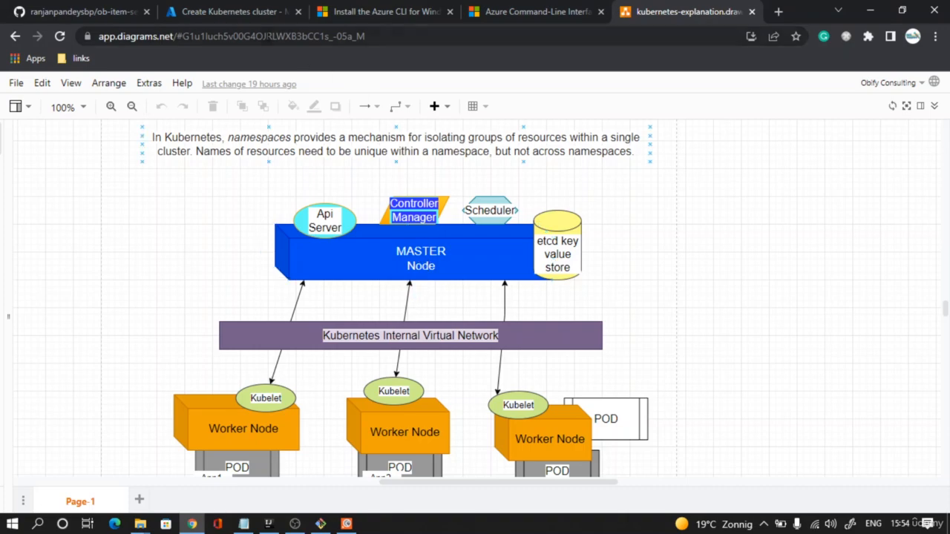
pyautogui.click(233, 13)
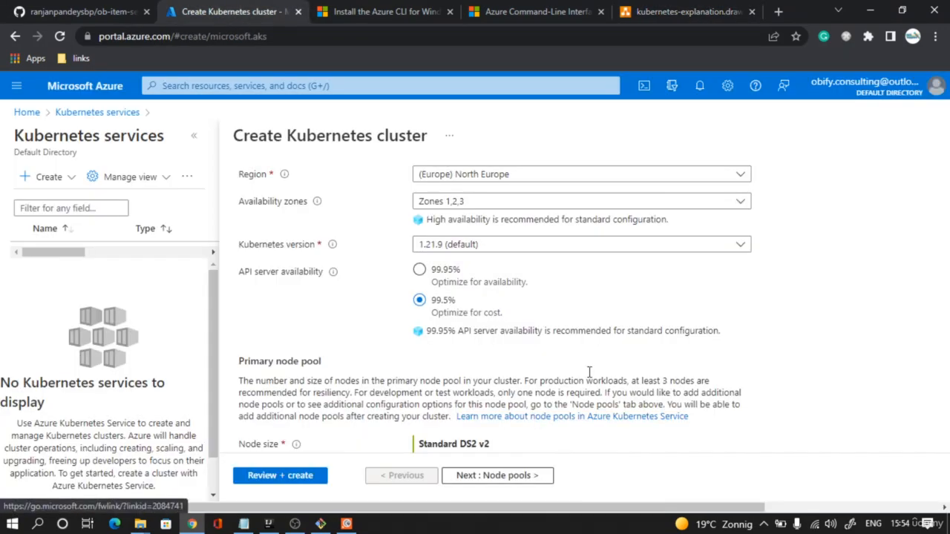
# Step: Try a maximum node count of 10 for the primary node pool, and set it back to 5
pyautogui.scroll(-2, 665, 349)
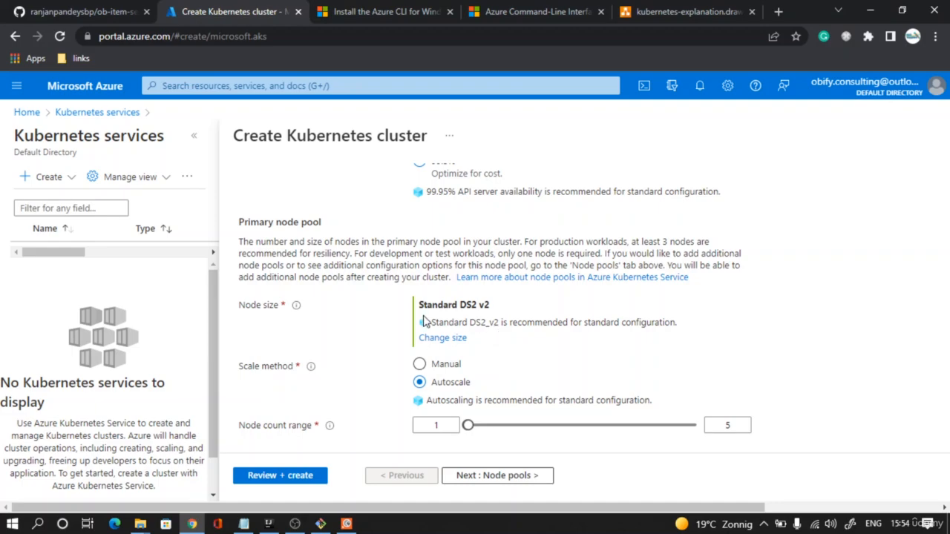
pyautogui.moveTo(502, 313); pyautogui.dragTo(429, 300)
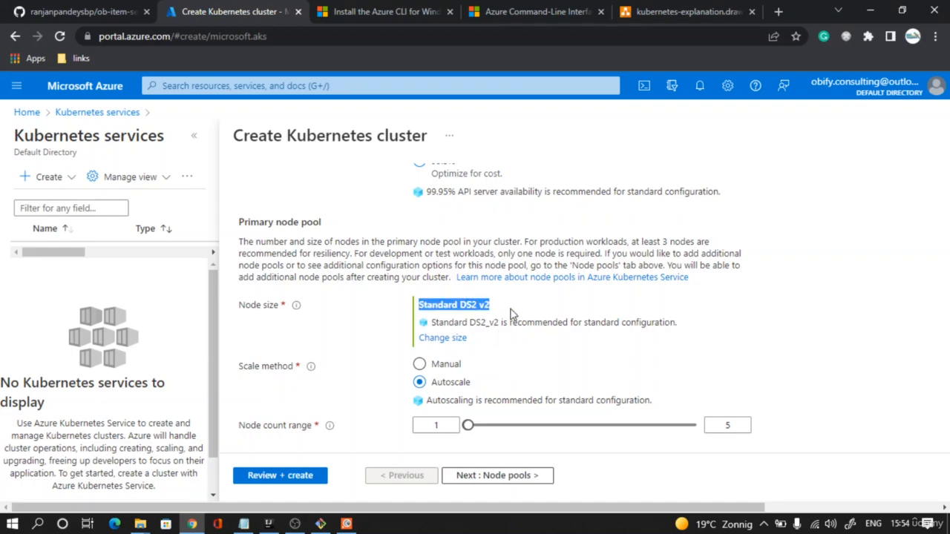
pyautogui.scroll(-1, 524, 357)
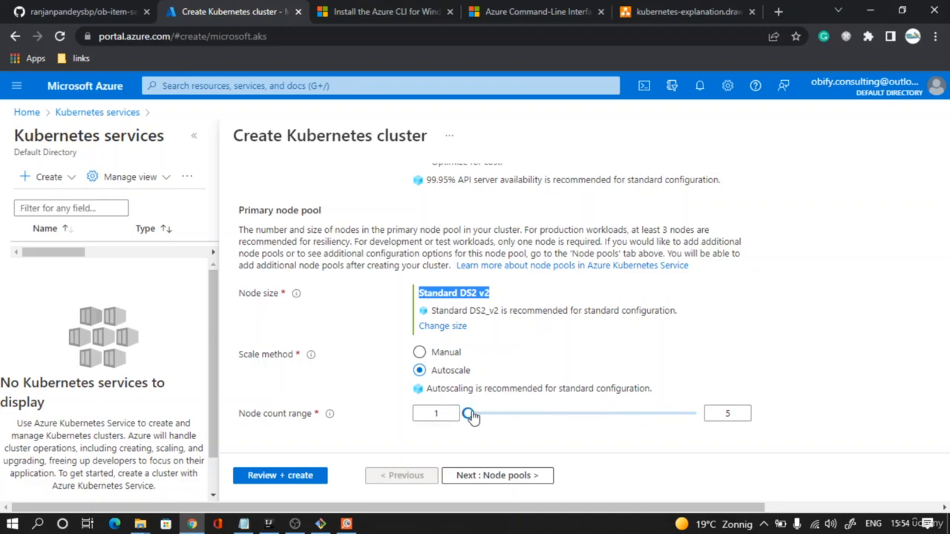
pyautogui.moveTo(472, 417)
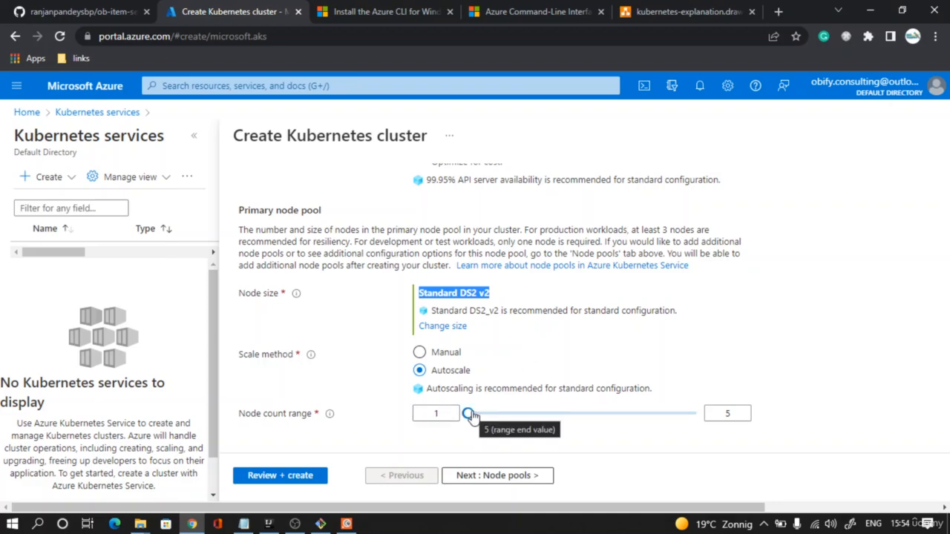
pyautogui.moveTo(472, 416); pyautogui.dragTo(472, 417)
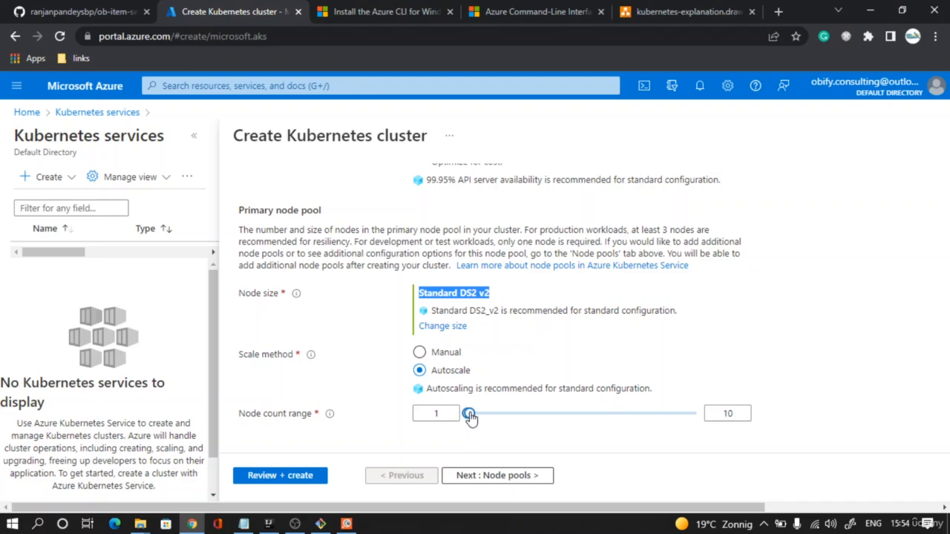
pyautogui.moveTo(469, 417); pyautogui.dragTo(470, 417)
pyautogui.click(737, 414)
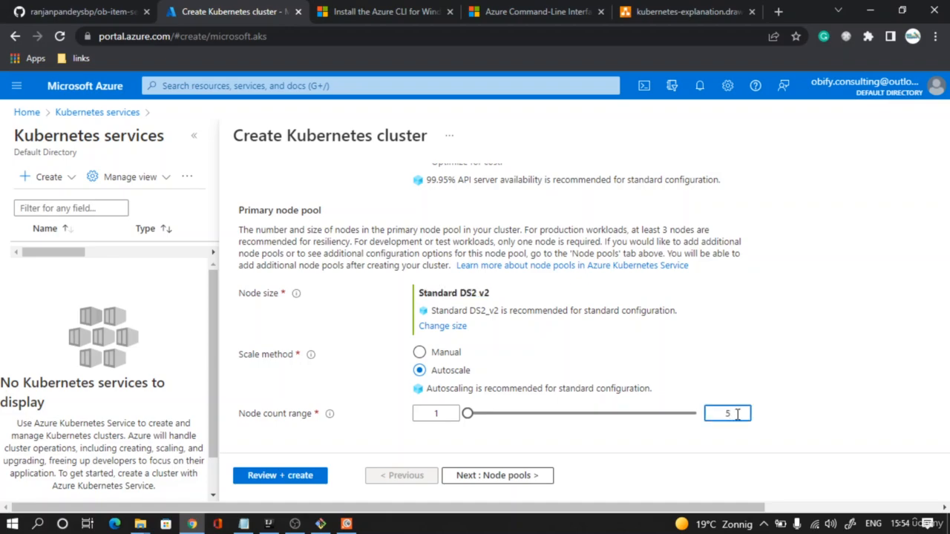
pyautogui.click(768, 306)
# Step: Review the cluster's basic settings and examine the worker nodes and key points in the Kubernetes architecture diagram
pyautogui.scroll(6, 790, 381)
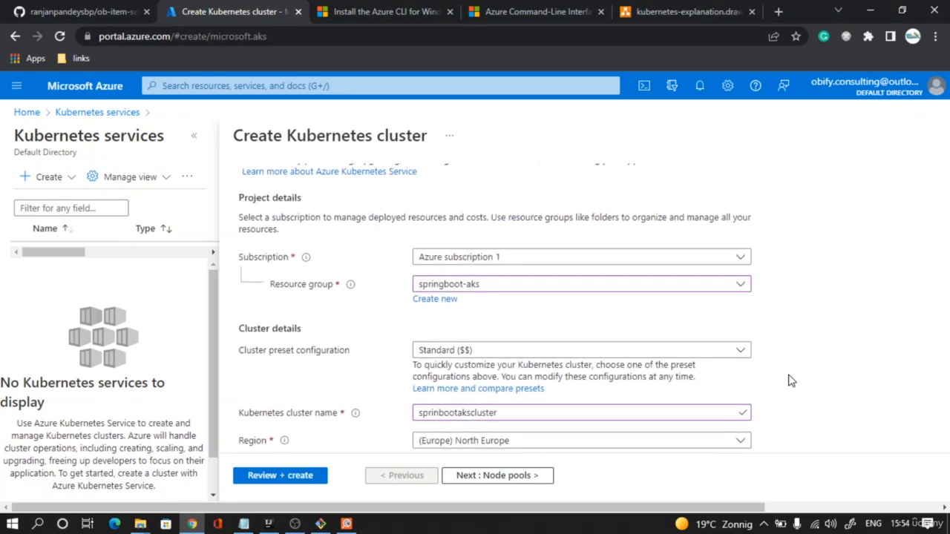
pyautogui.scroll(-3, 790, 381)
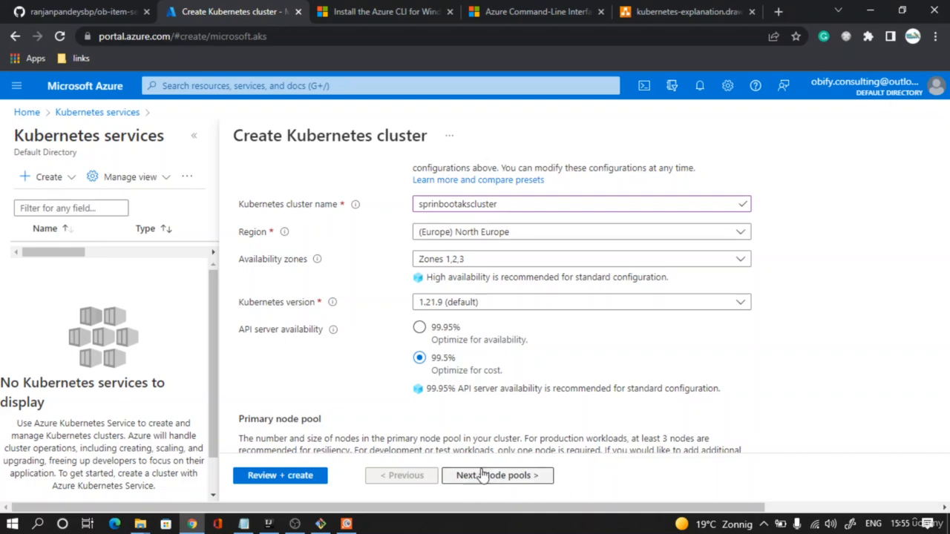
pyautogui.scroll(-3, 496, 433)
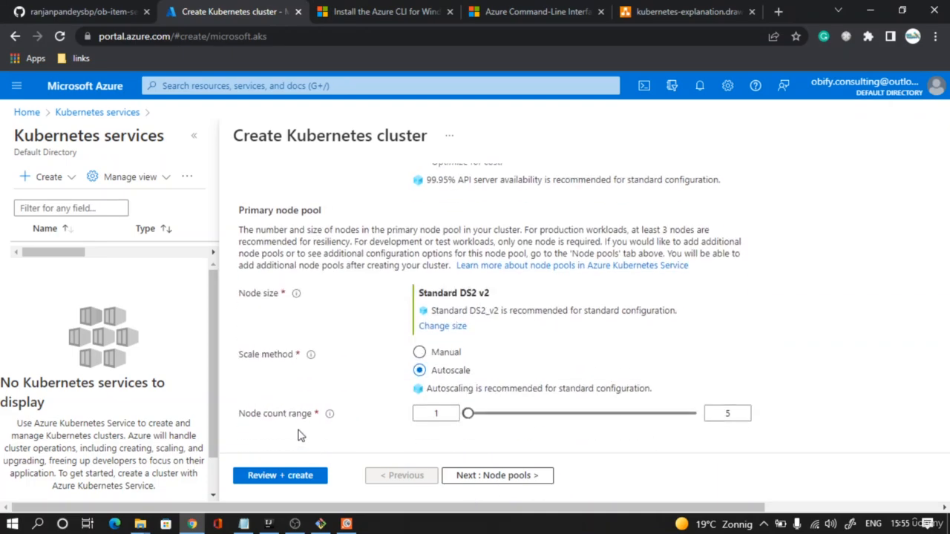
pyautogui.click(682, 11)
pyautogui.scroll(-4, 475, 326)
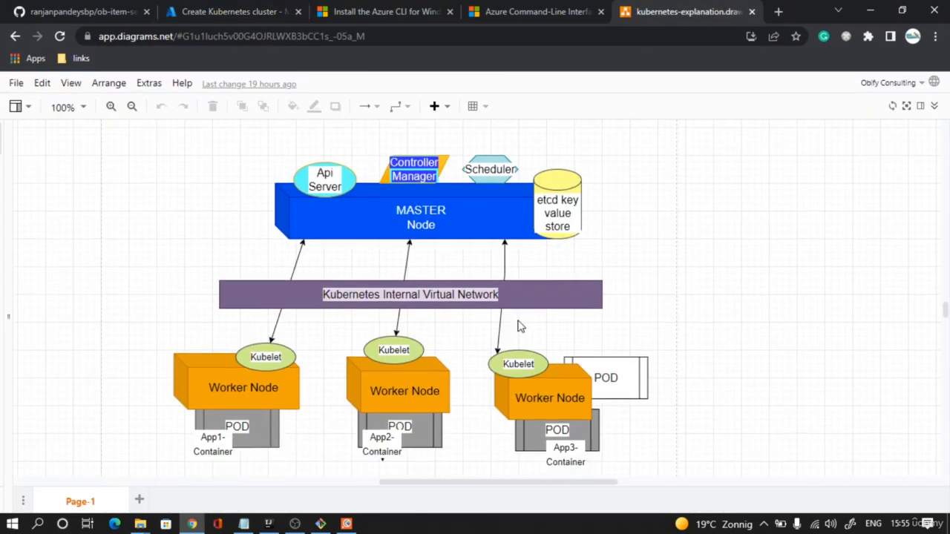
pyautogui.scroll(2, 257, 160)
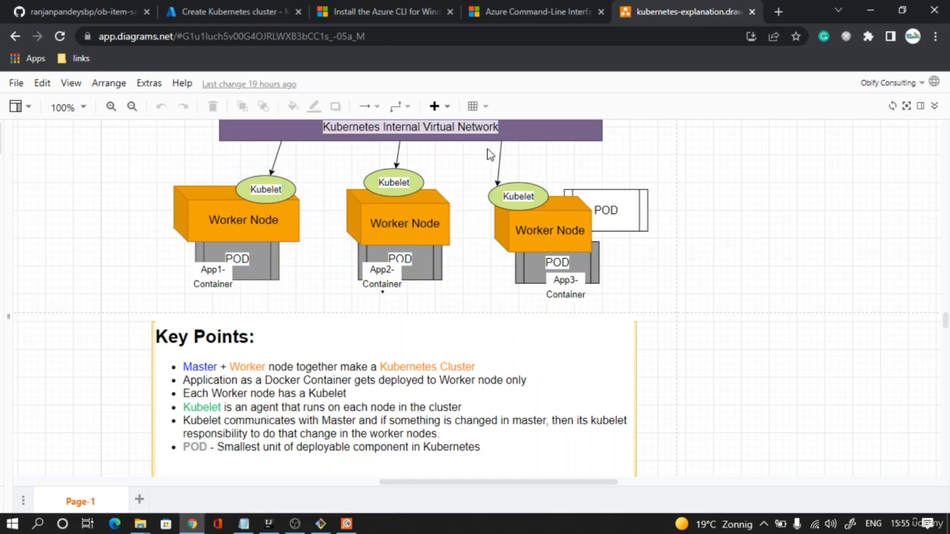
pyautogui.click(210, 8)
# Step: Set the primary node pool's minimum node count to 2 and continue to the node pool settings
pyautogui.click(446, 413)
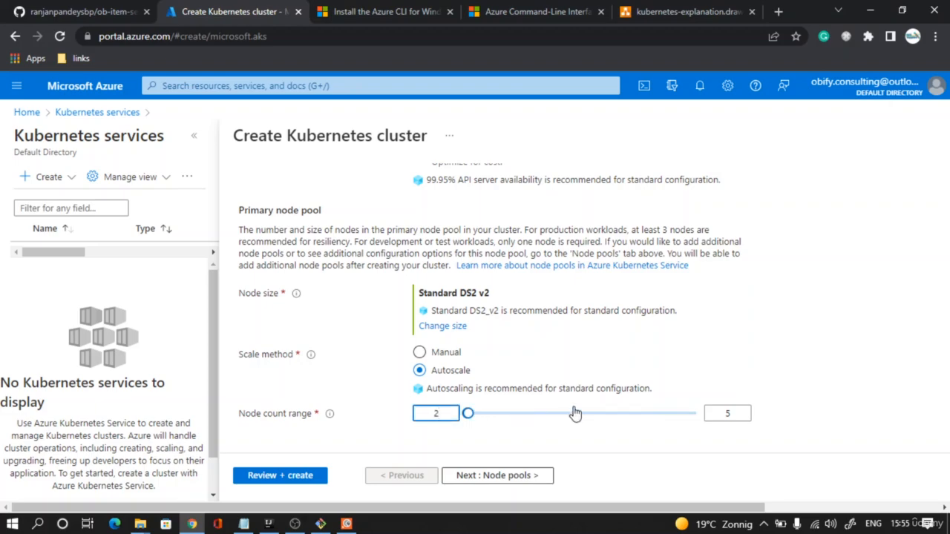
pyautogui.click(829, 389)
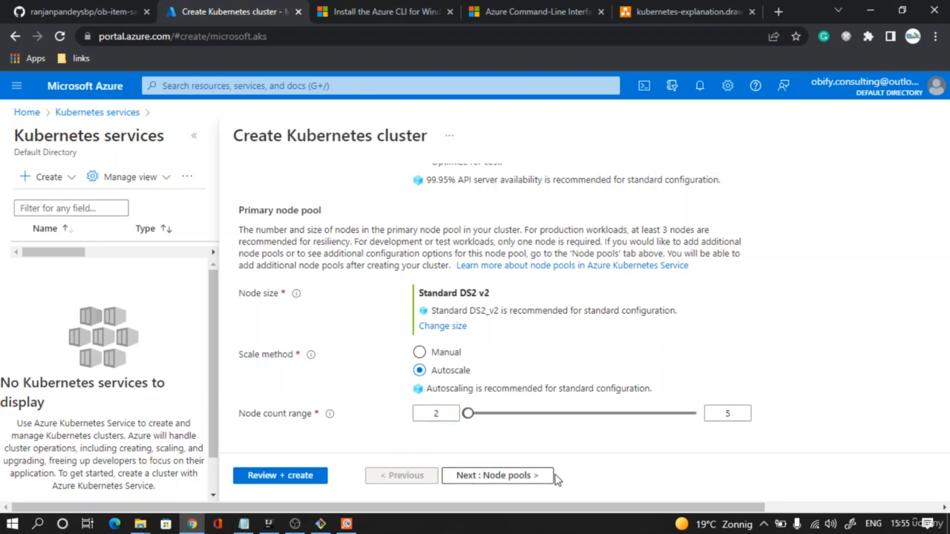
pyautogui.click(496, 476)
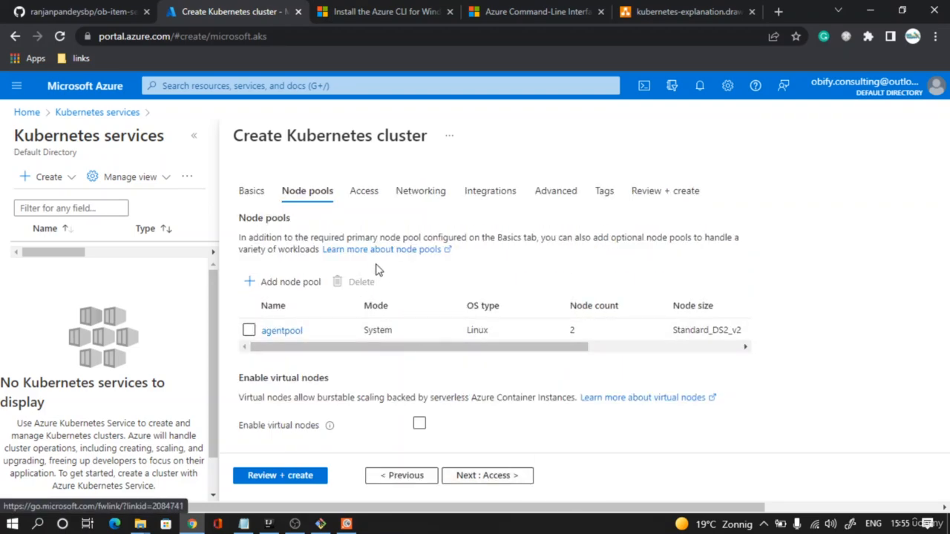
# Step: Keep the default node pool and access settings, with role-based access control enabled, and advance to the networking settings
pyautogui.scroll(-3, 447, 325)
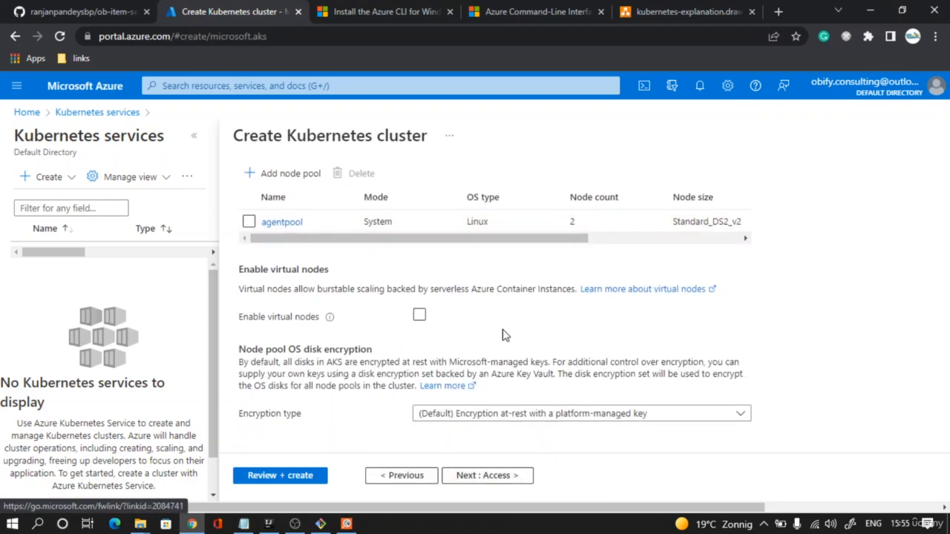
pyautogui.scroll(3, 500, 356)
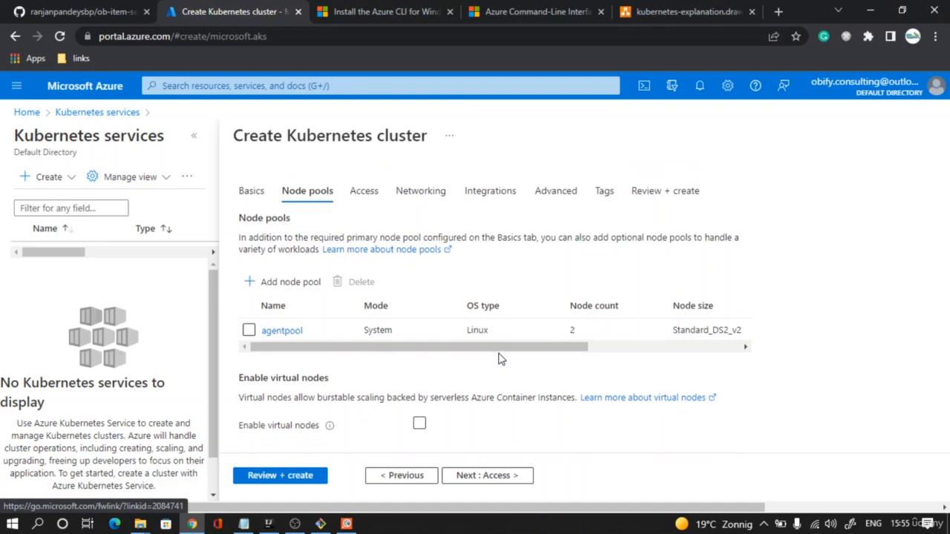
pyautogui.scroll(-3, 500, 356)
pyautogui.click(492, 475)
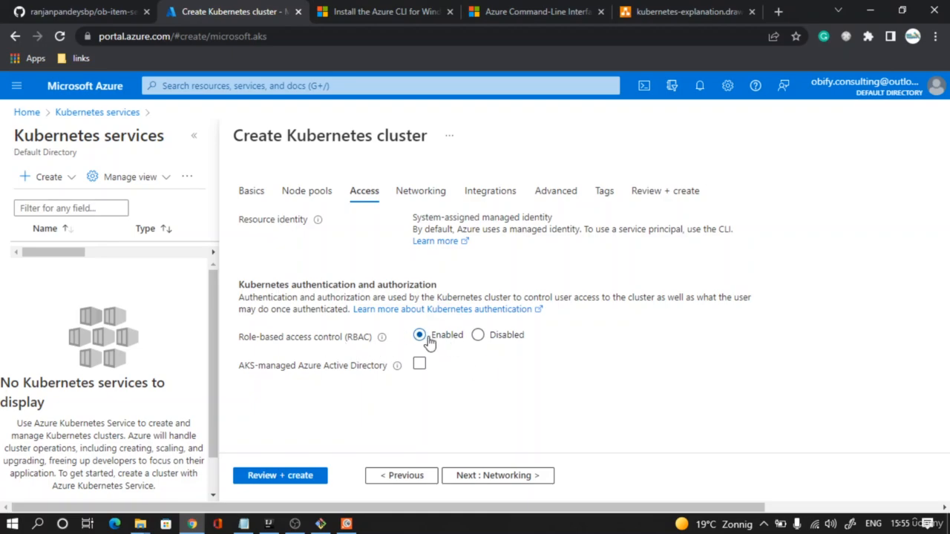
pyautogui.click(514, 475)
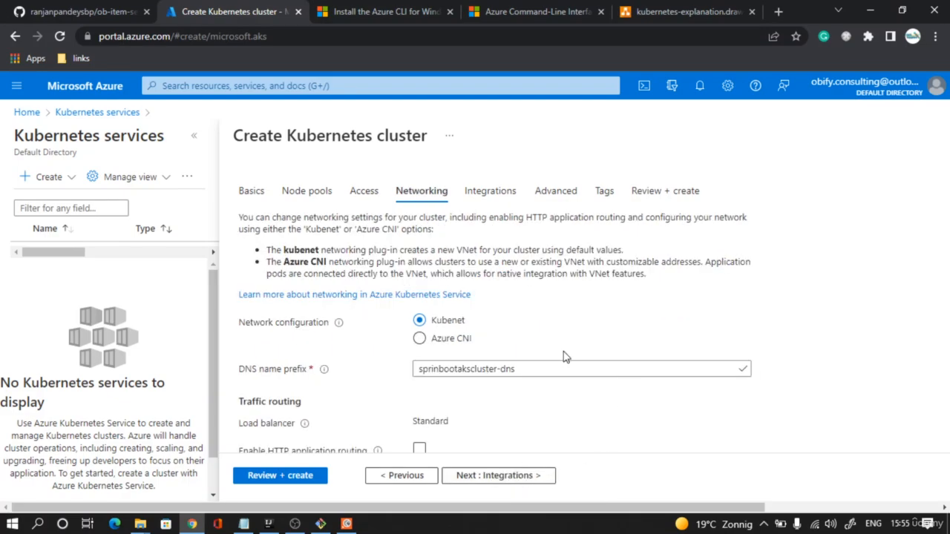
# Step: Examine the Kubernetes Internal Virtual Network in the draw.io architecture diagram, and return to the cluster's networking settings in the Azure portal
pyautogui.scroll(-1, 564, 357)
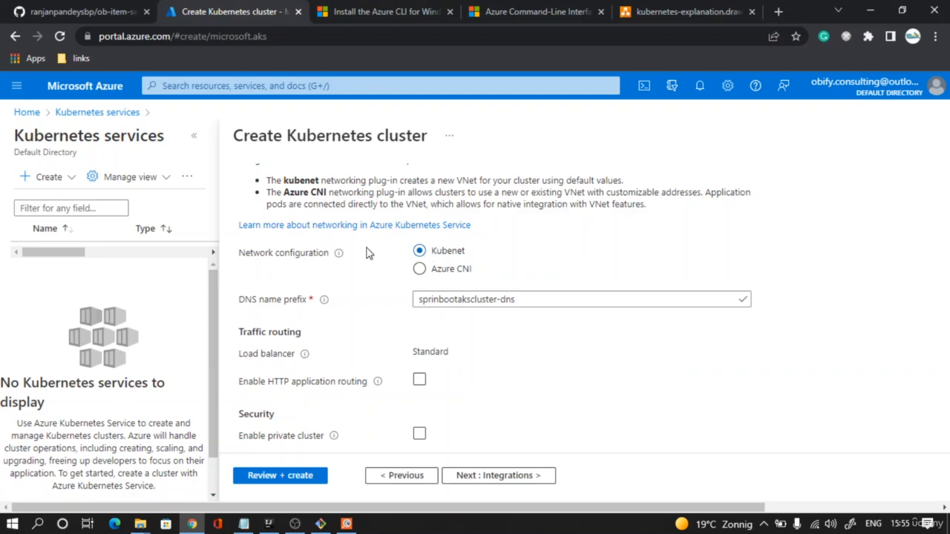
pyautogui.click(694, 12)
pyautogui.scroll(4, 297, 299)
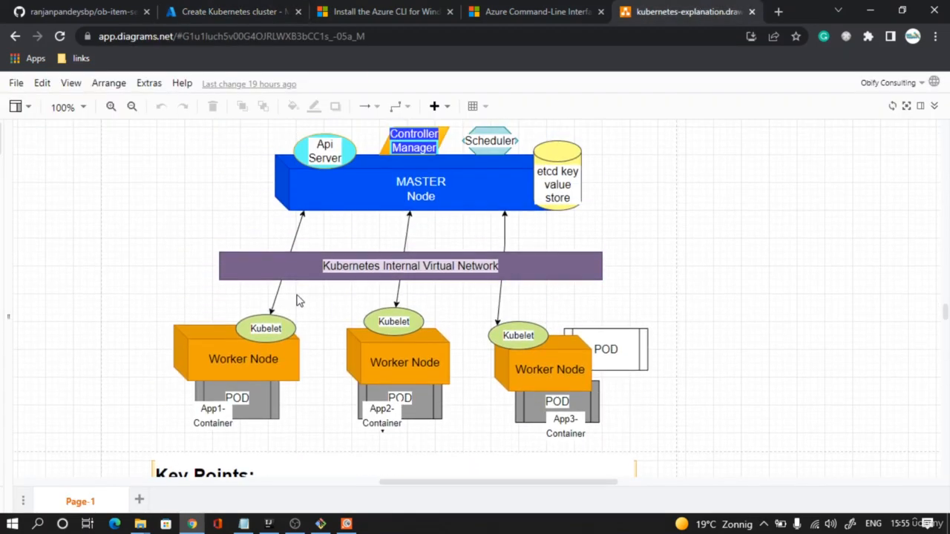
pyautogui.click(252, 269)
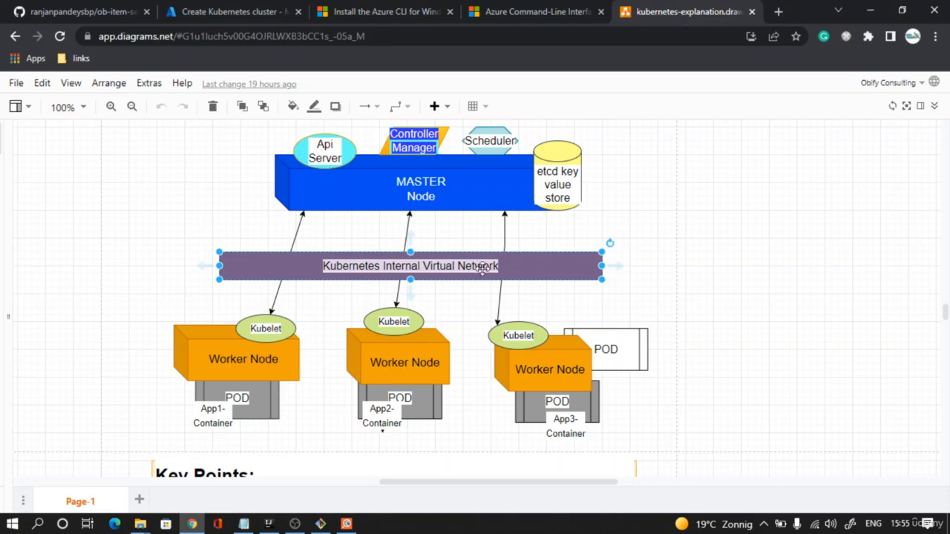
pyautogui.click(274, 12)
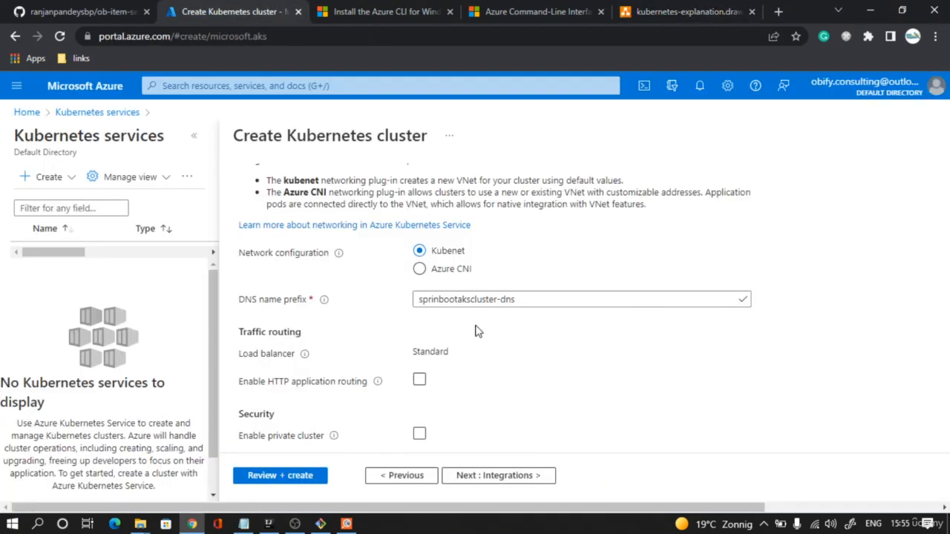
# Step: Keep the Kubenet networking defaults, with no authorized IP ranges and network policy None, and advance to the integrations settings
pyautogui.scroll(-1, 583, 337)
pyautogui.scroll(-1, 583, 338)
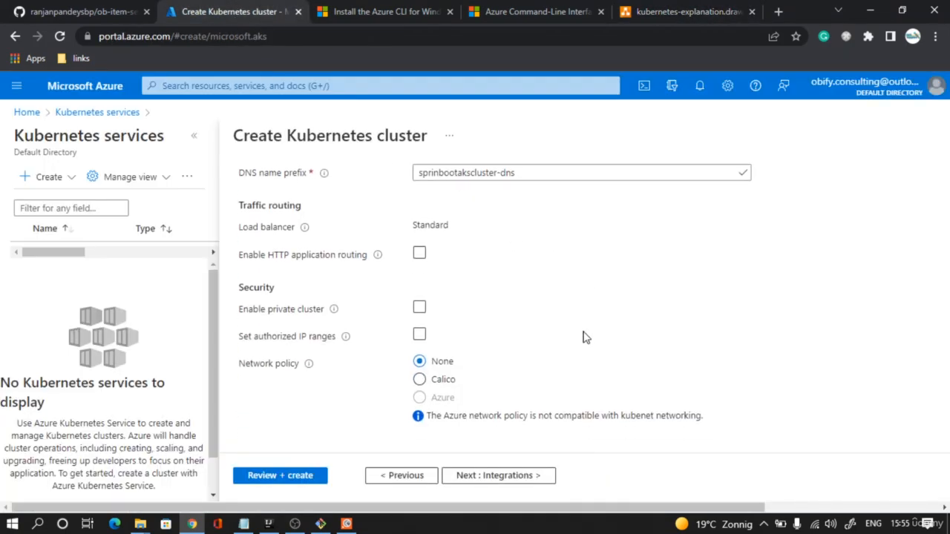
pyautogui.click(419, 335)
pyautogui.click(516, 476)
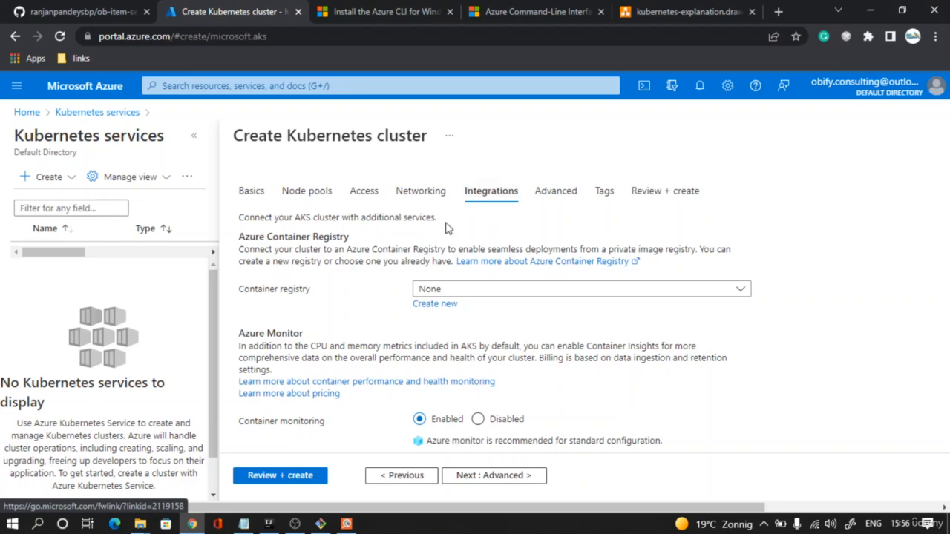
# Step: Connect the cluster to the springbootaksrp container registry, keeping container monitoring enabled and Azure Policy disabled
pyautogui.click(516, 290)
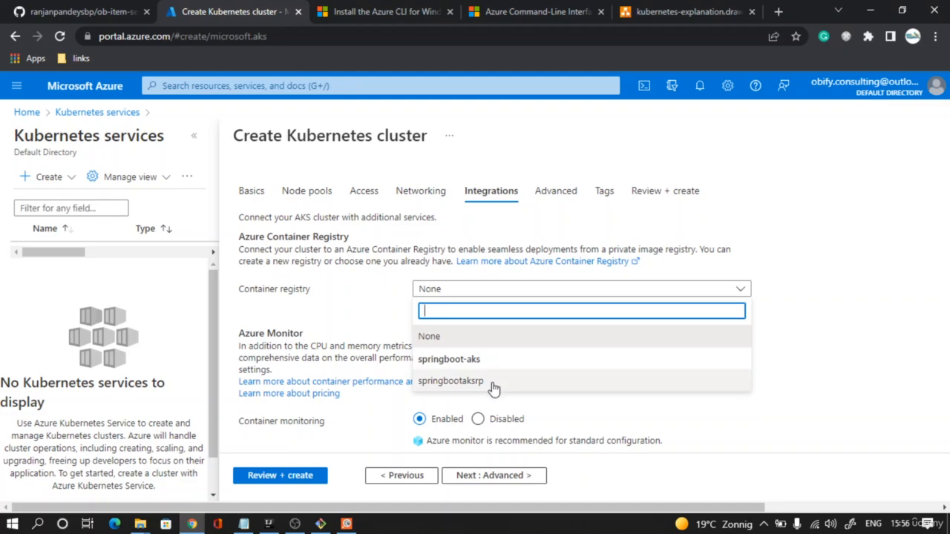
pyautogui.press('Escape')
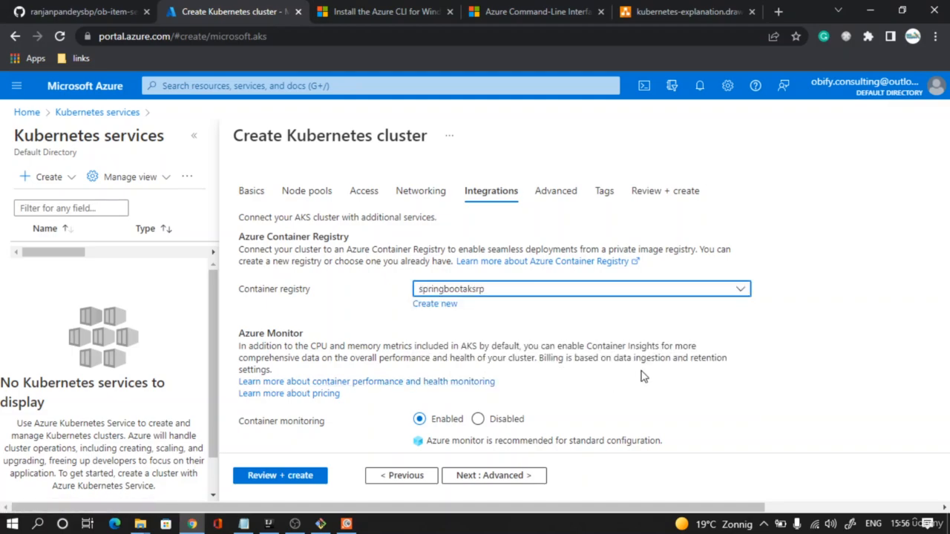
pyautogui.scroll(-2, 643, 376)
pyautogui.scroll(-2, 429, 382)
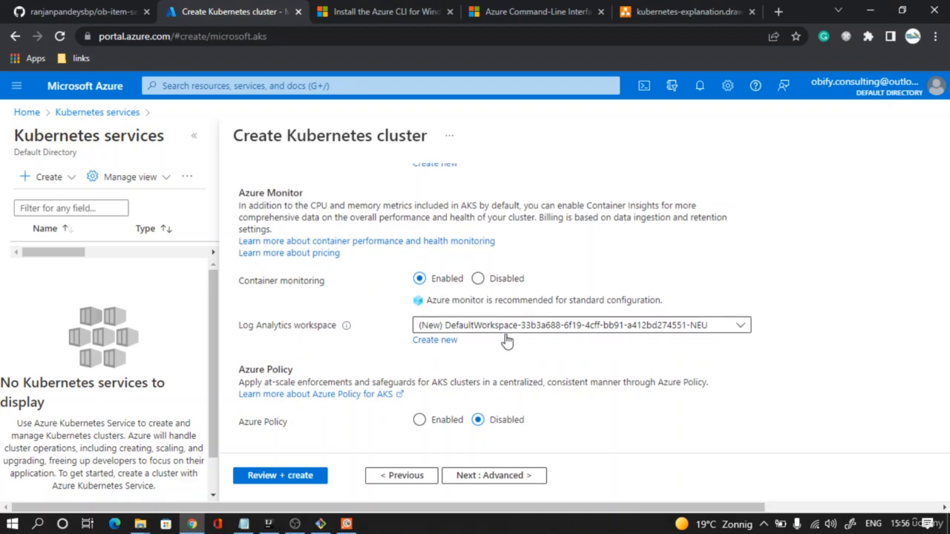
pyautogui.scroll(-1, 568, 337)
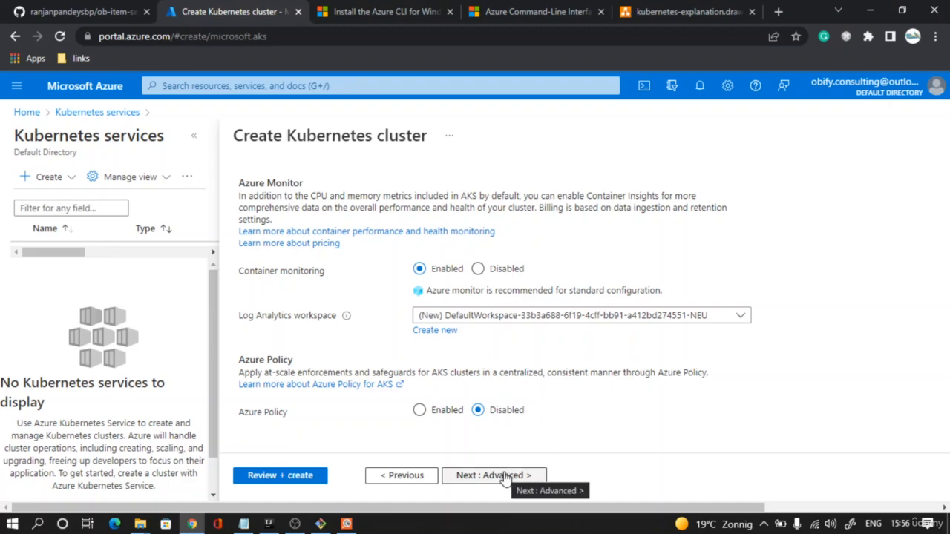
pyautogui.scroll(2, 364, 408)
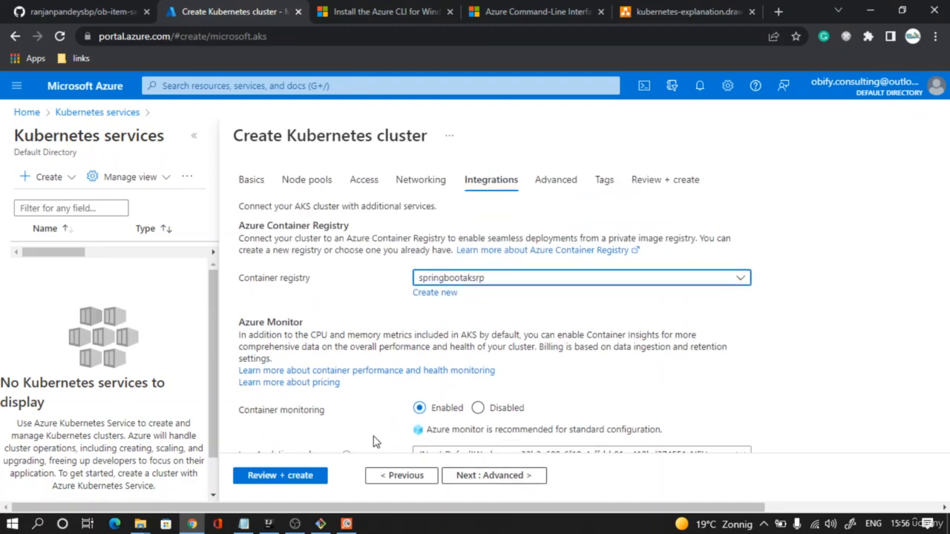
pyautogui.scroll(-2, 379, 434)
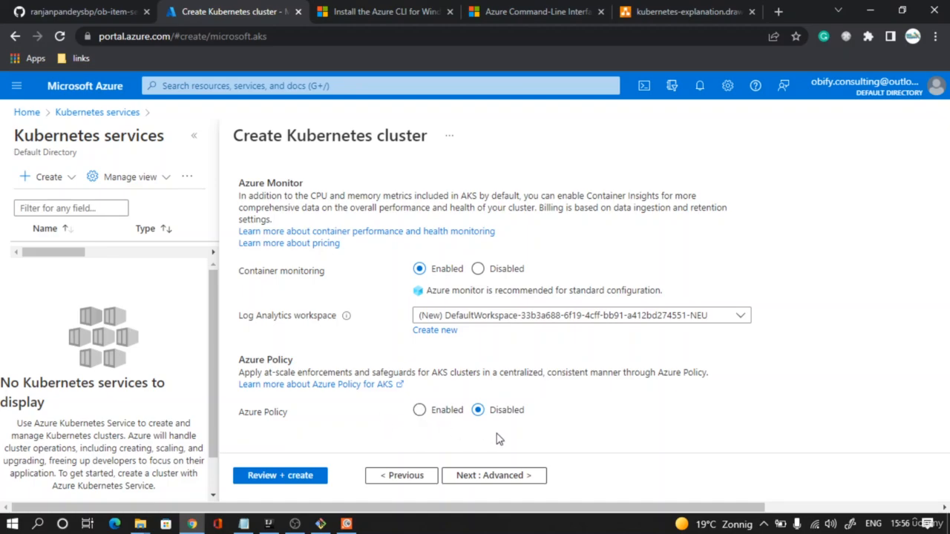
pyautogui.scroll(2, 661, 434)
pyautogui.scroll(-2, 661, 434)
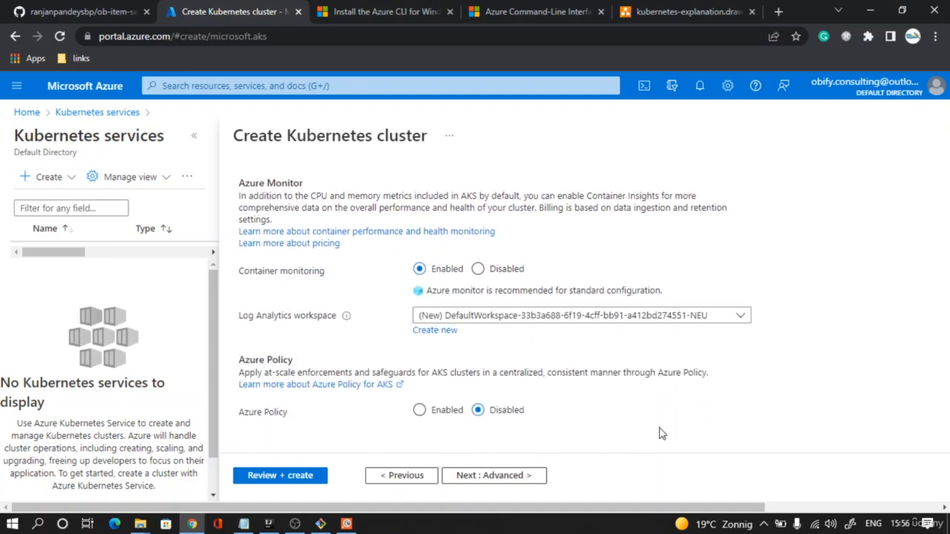
# Step: Leave the secret store CSI driver disabled and the tags empty, and proceed to the final review of the cluster
pyautogui.click(504, 475)
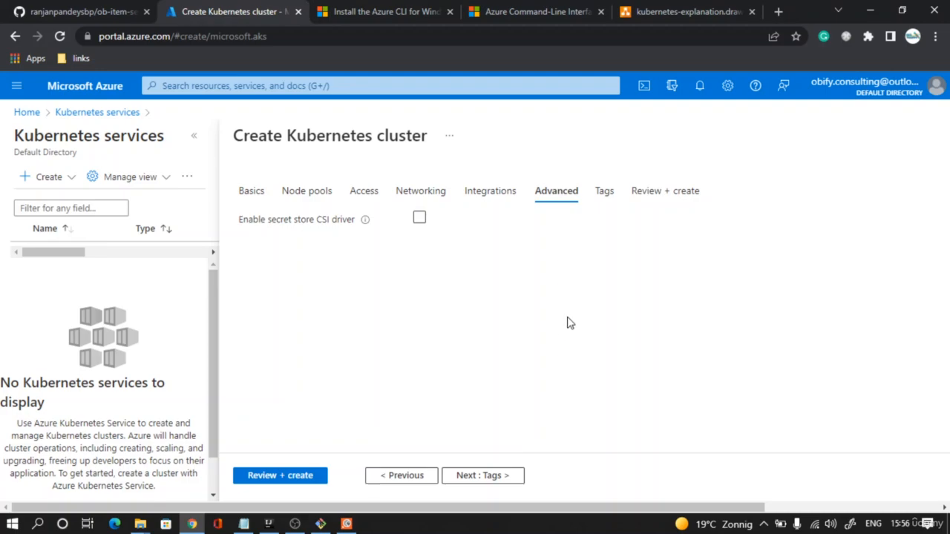
pyautogui.click(496, 481)
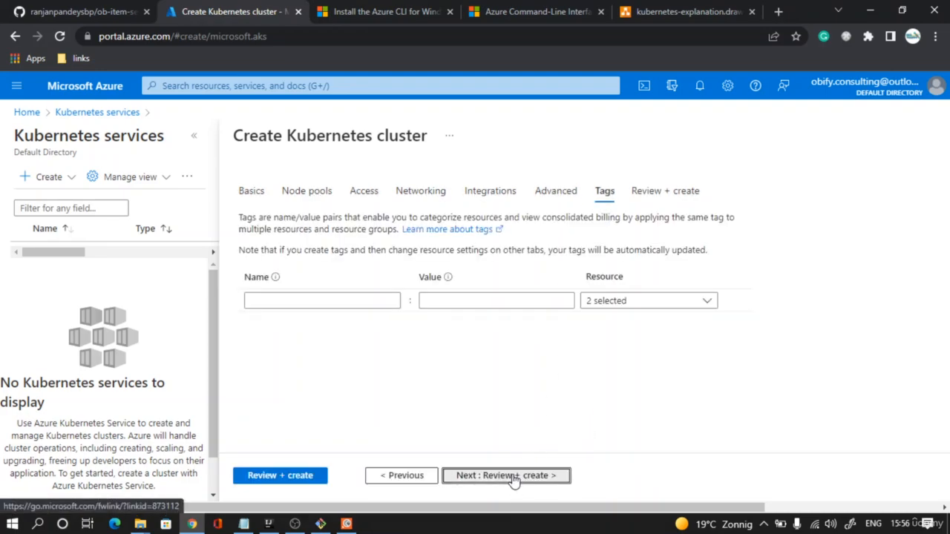
pyautogui.click(516, 479)
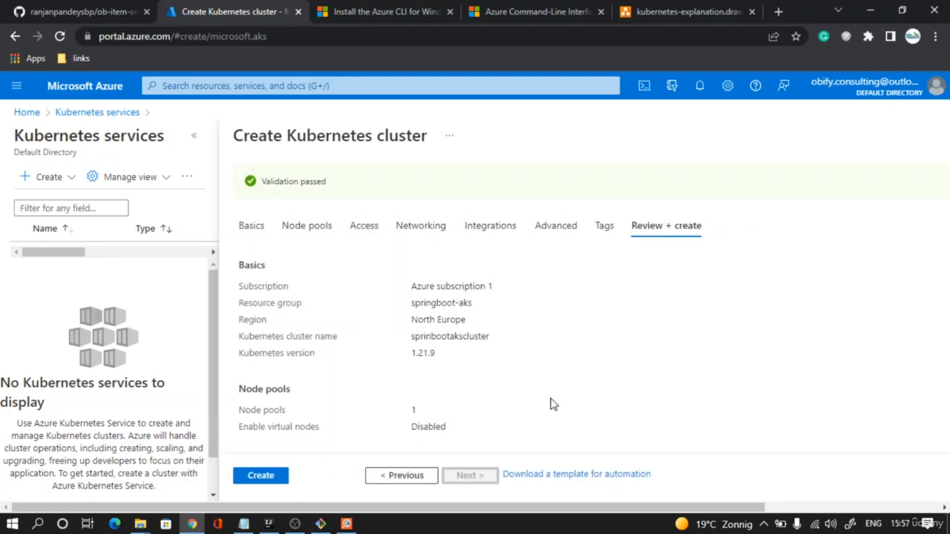
# Step: Review the cluster's configuration summary down to the integrations and tags, and start creating the Kubernetes cluster
pyautogui.scroll(-5, 553, 407)
pyautogui.scroll(-1, 560, 424)
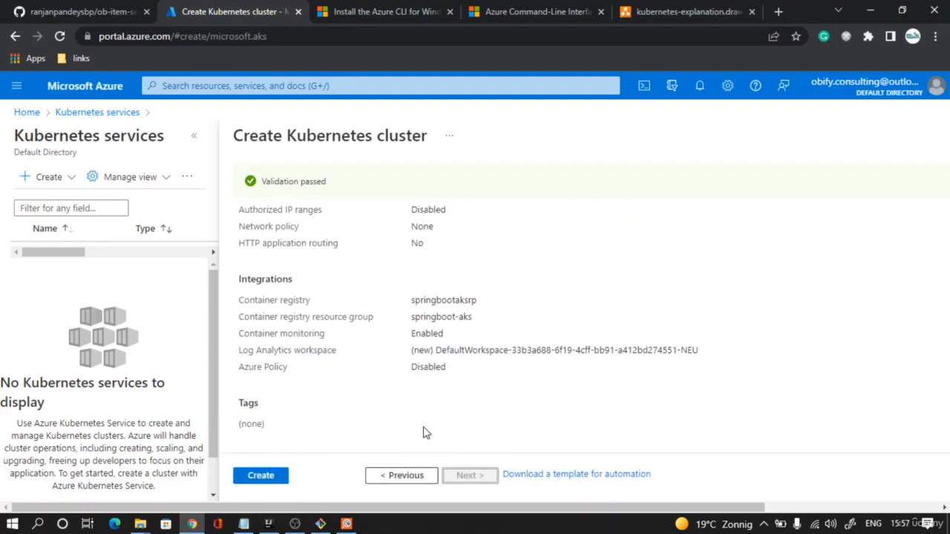
pyautogui.click(266, 478)
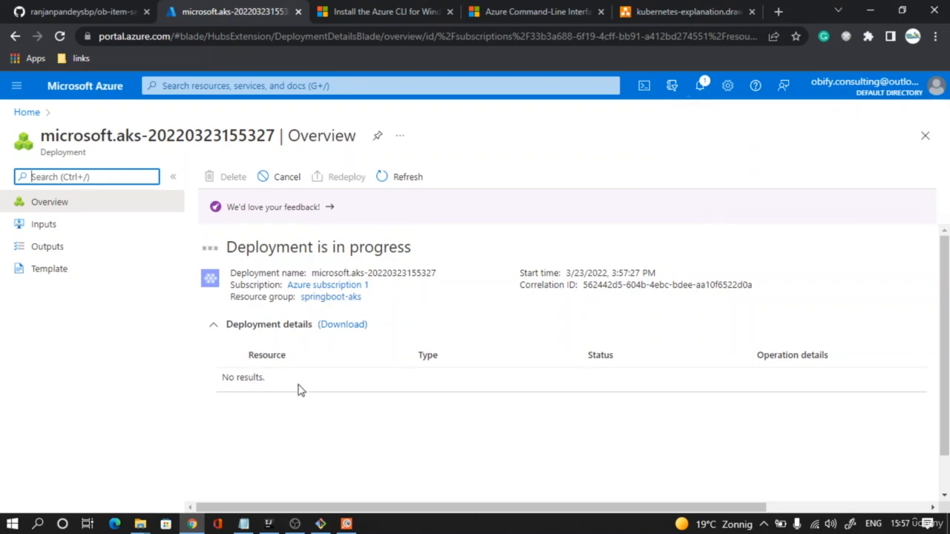
pyautogui.click(350, 436)
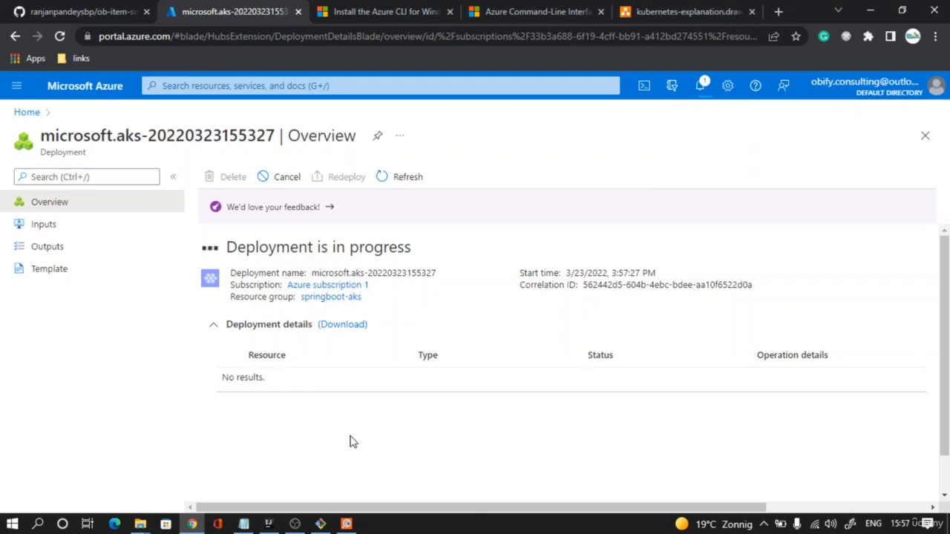